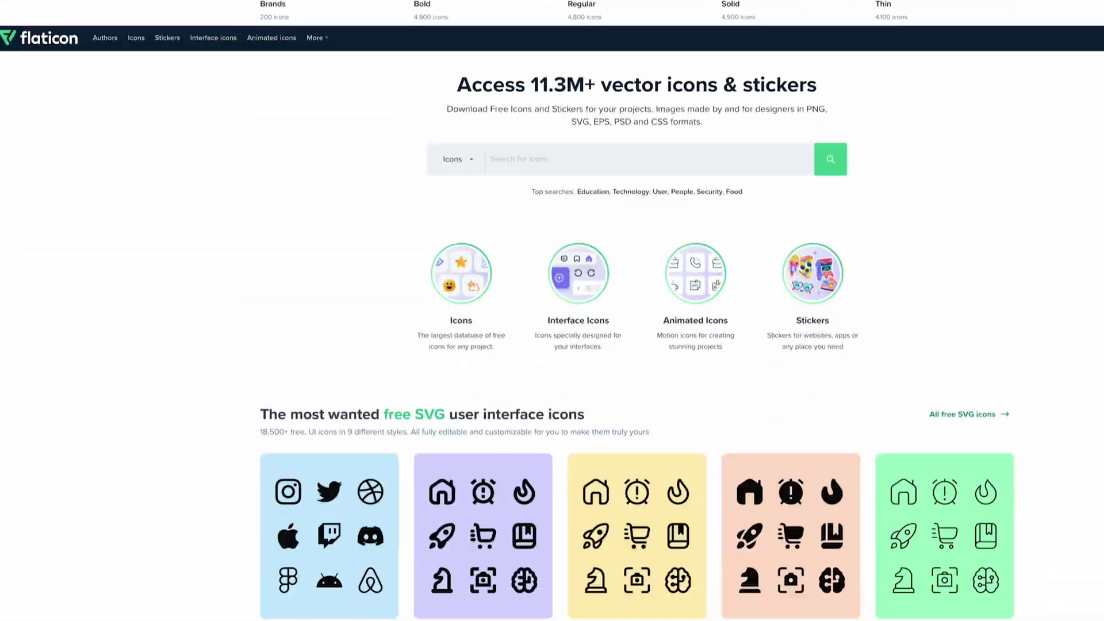
Step: Scroll down the Kittl AI panel holding the 'watercolor cowboy hat, brown, clipart' prompt
{"action": "scroll", "coordinate": [637, 322], "scroll_direction": "down", "scroll_amount": 6}
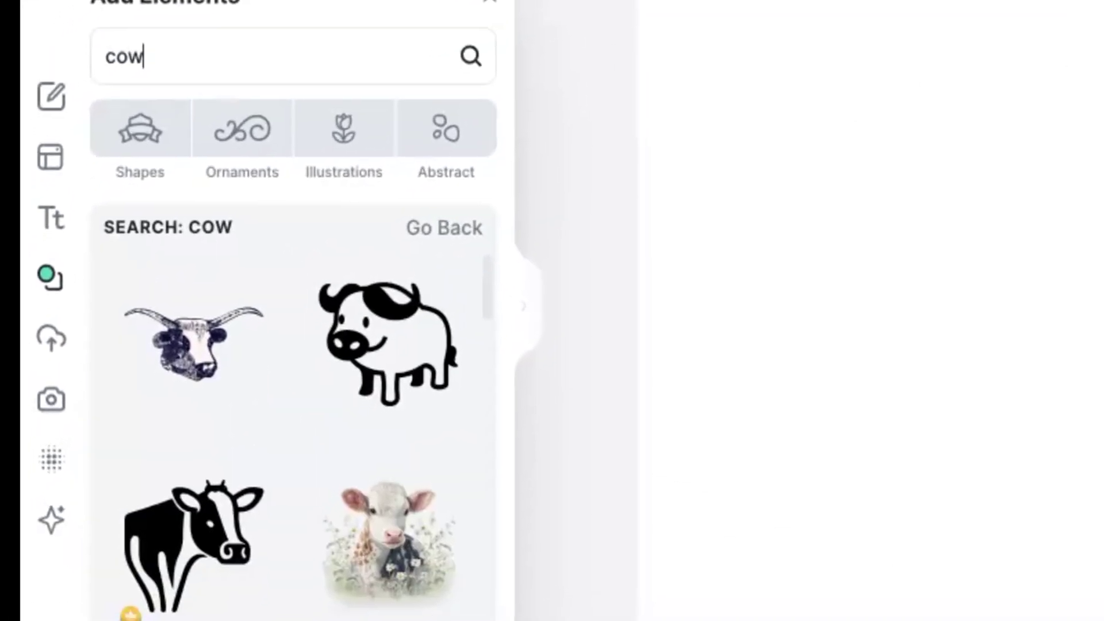
{"action": "scroll", "coordinate": [330, 268], "scroll_direction": "down", "scroll_amount": 10}
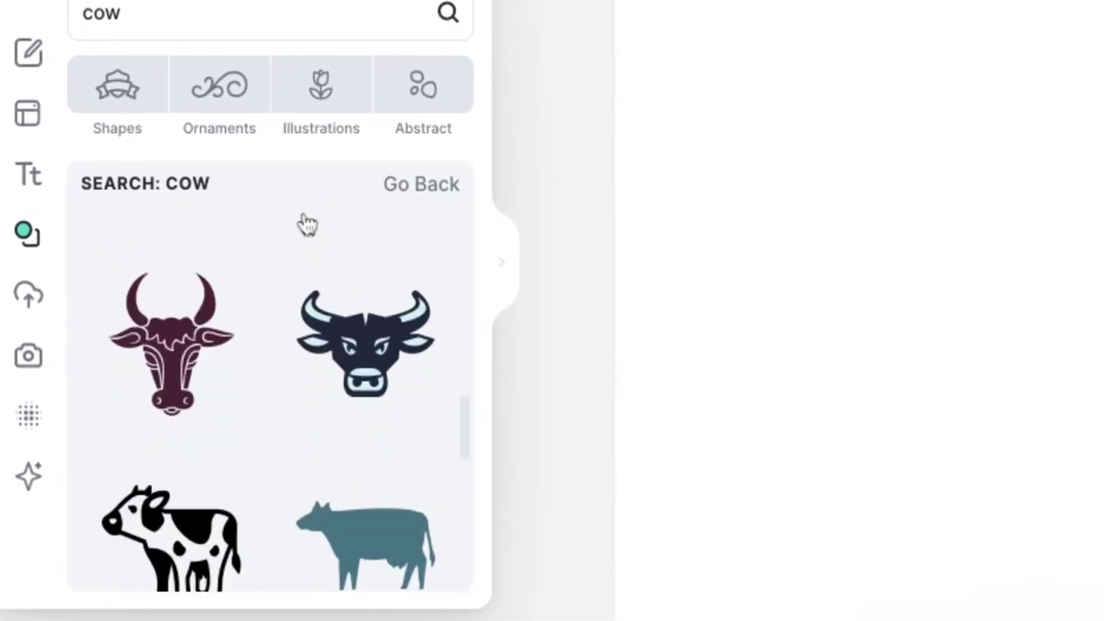
{"action": "scroll", "coordinate": [308, 224], "scroll_direction": "down", "scroll_amount": 12}
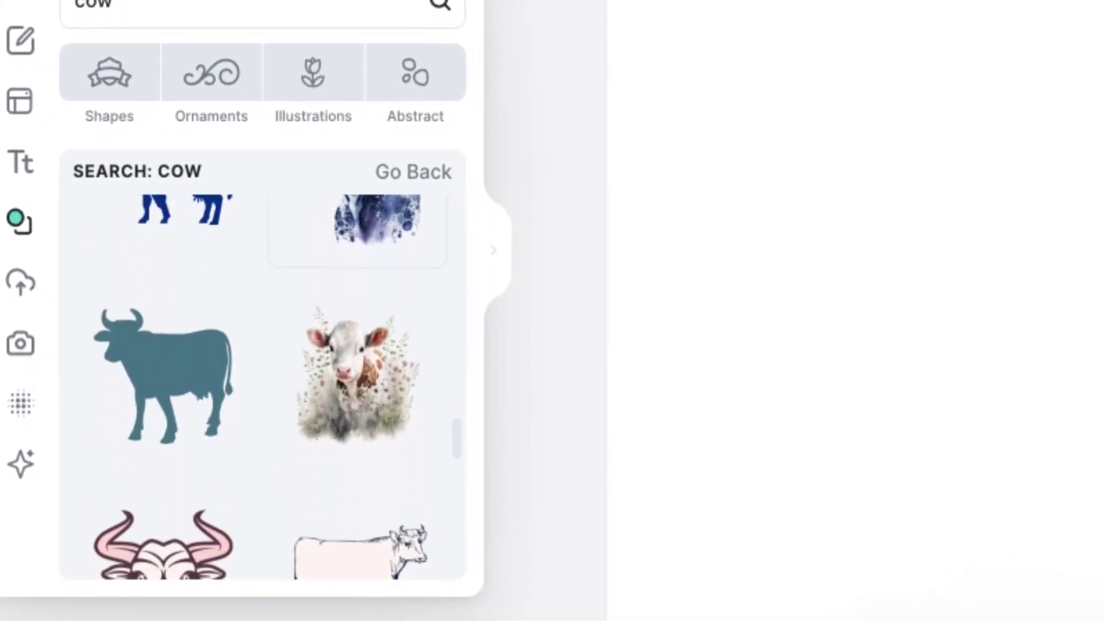
{"action": "scroll", "coordinate": [262, 386], "scroll_direction": "down", "scroll_amount": 3}
{"action": "scroll", "coordinate": [262, 385], "scroll_direction": "down", "scroll_amount": 4}
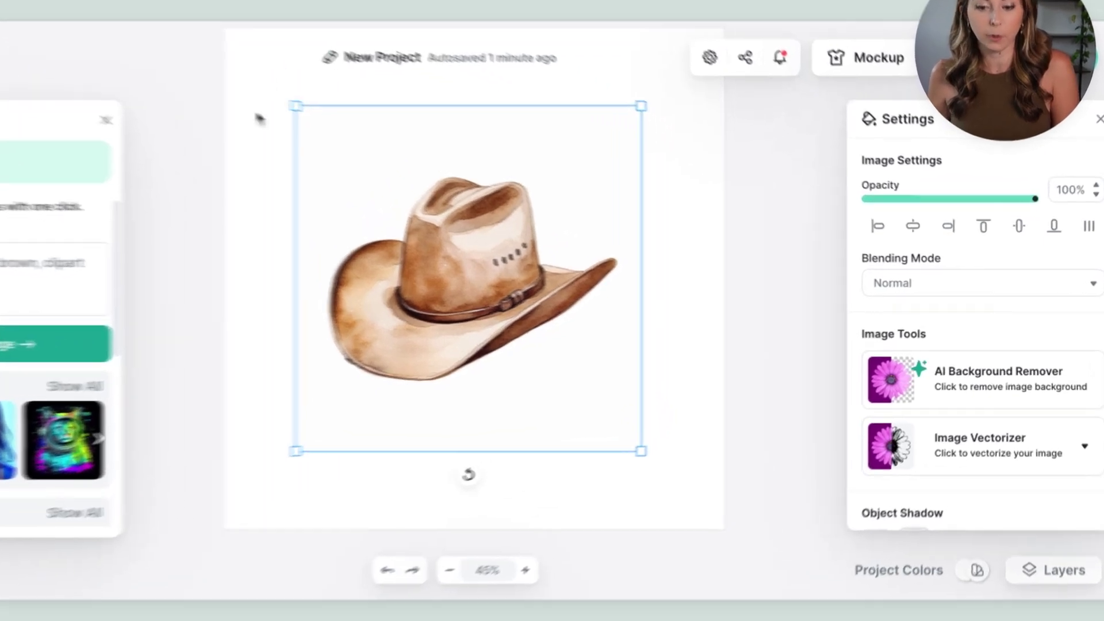
Step: Make the canvas background light pink and run AI Background Remover on the cowboy hat image
{"action": "left_click", "coordinate": [374, 158]}
{"action": "left_click", "coordinate": [789, 133]}
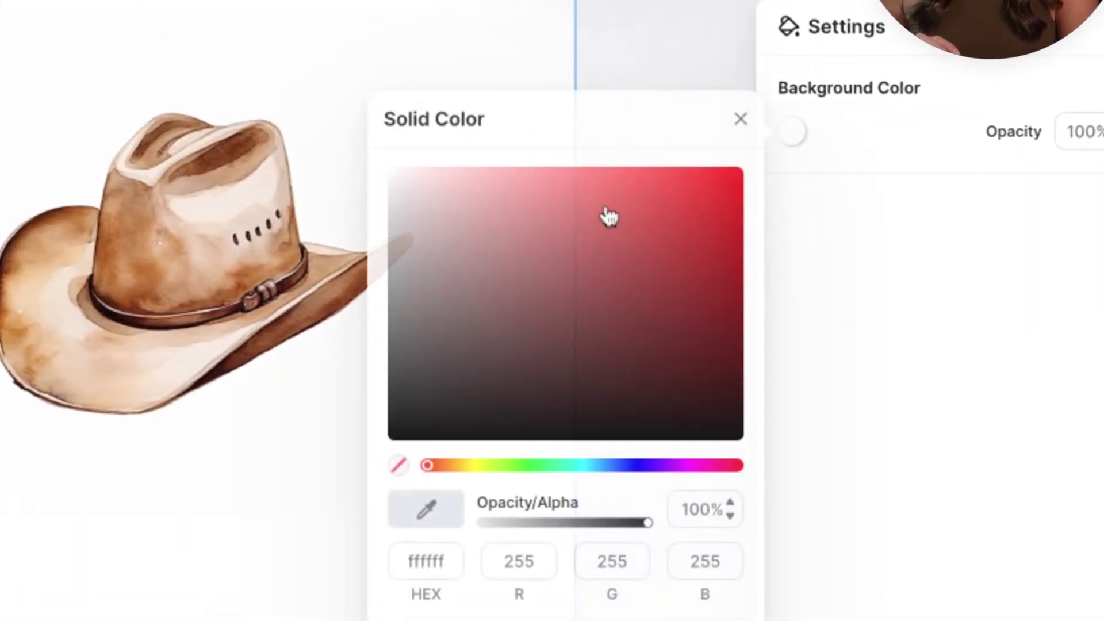
{"action": "left_click", "coordinate": [495, 209]}
{"action": "left_click", "coordinate": [502, 169]}
{"action": "key", "text": "Escape"}
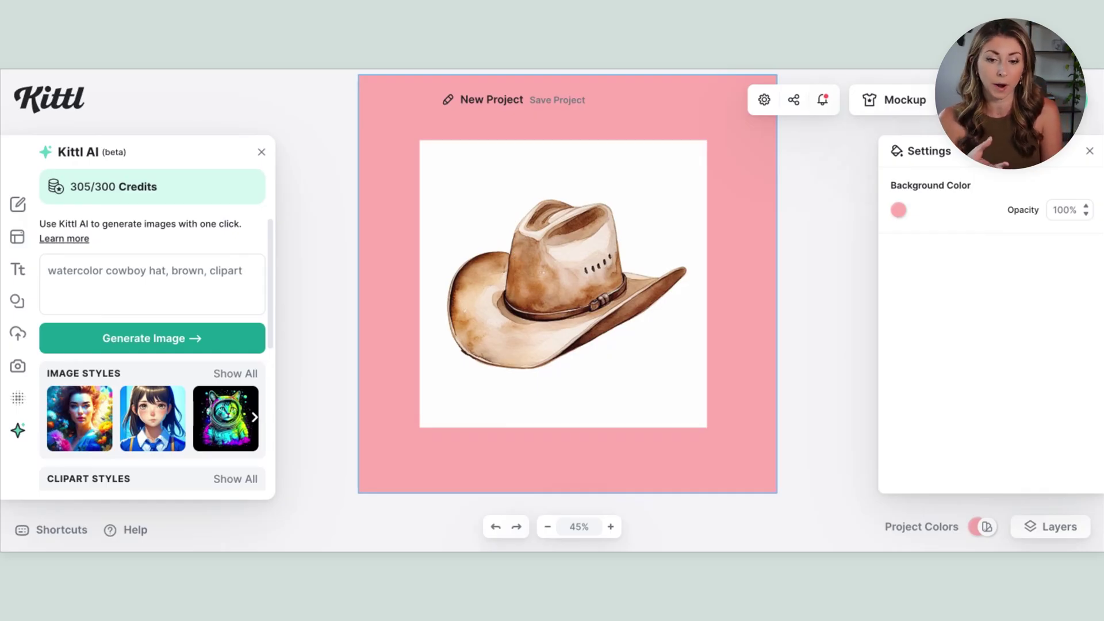
{"action": "left_click", "coordinate": [564, 288]}
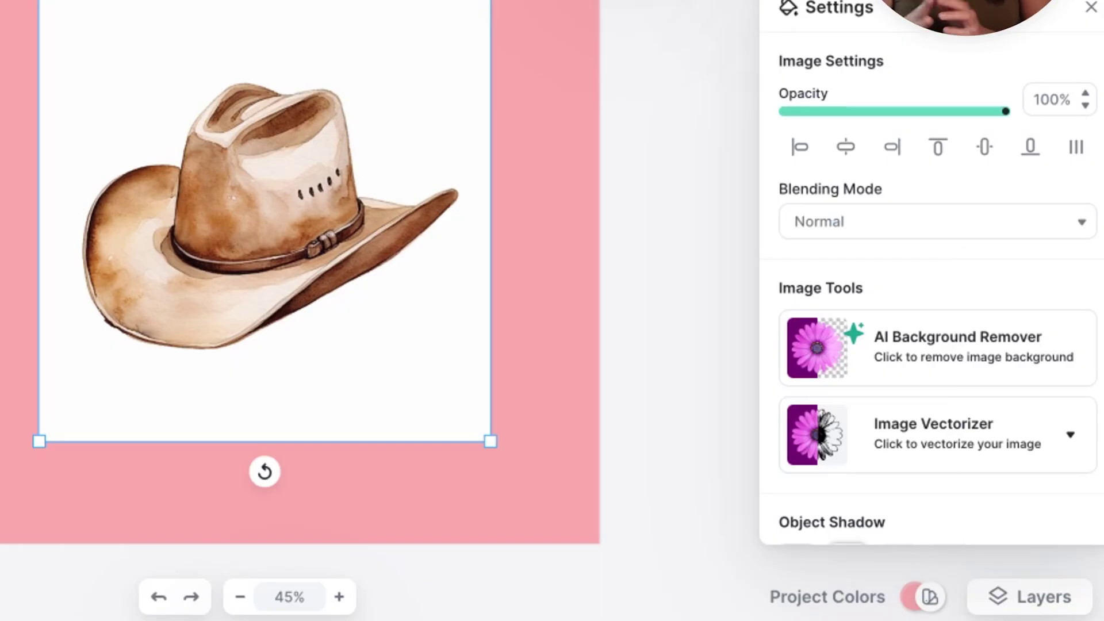
{"action": "left_click", "coordinate": [1011, 364]}
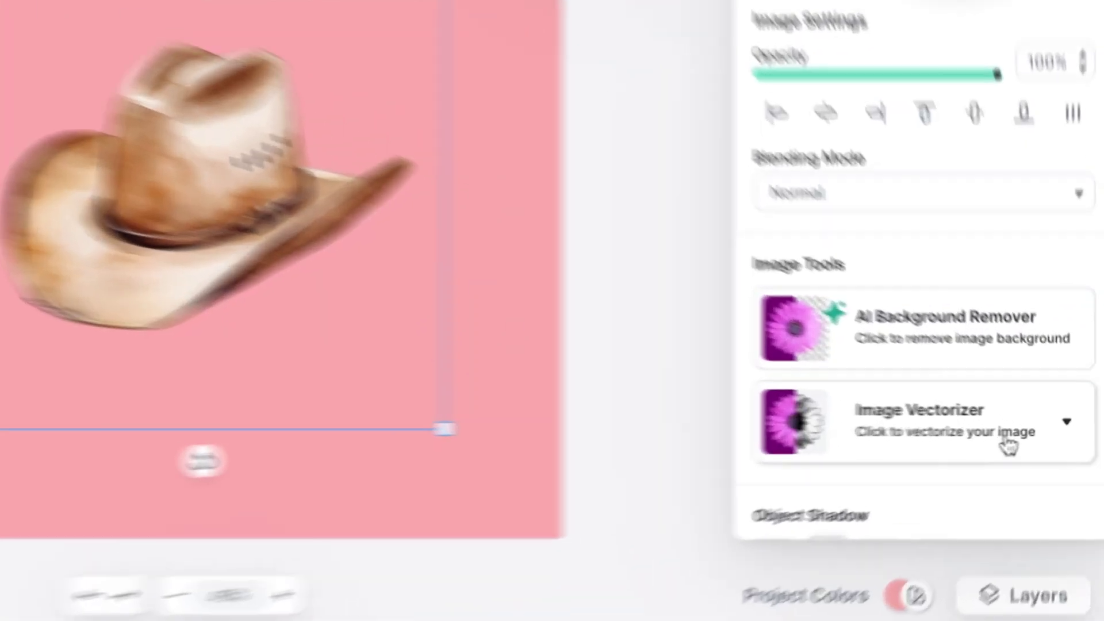
Step: Vectorize the hat image in Image Vectorizer with the Colors slider at the maximum 16
{"action": "left_click", "coordinate": [1026, 436]}
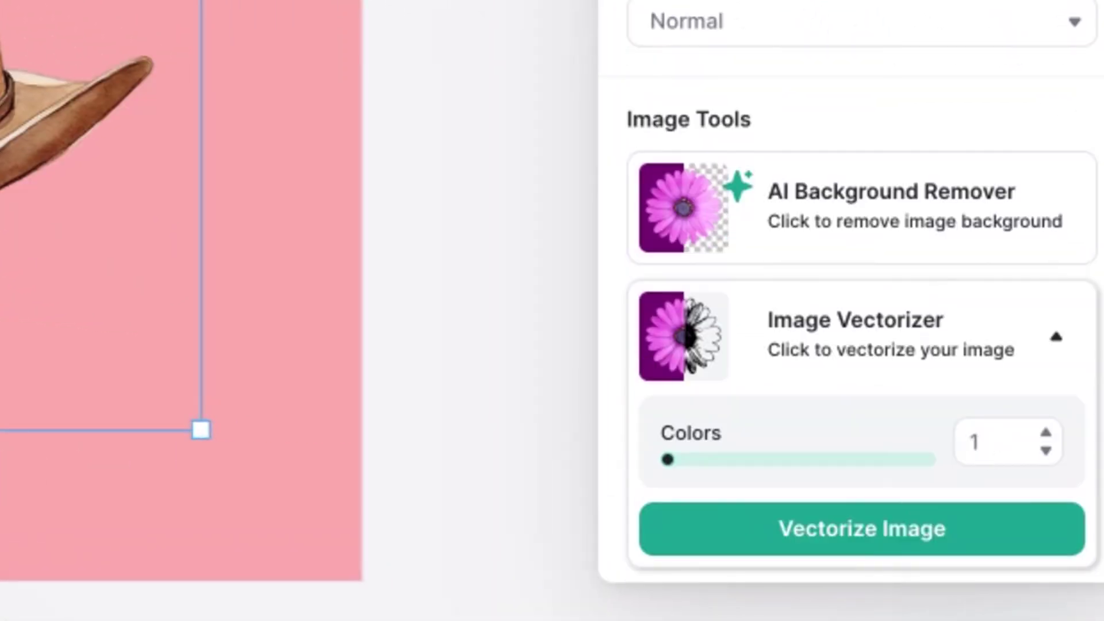
{"action": "scroll", "coordinate": [863, 345], "scroll_direction": "down", "scroll_amount": 1}
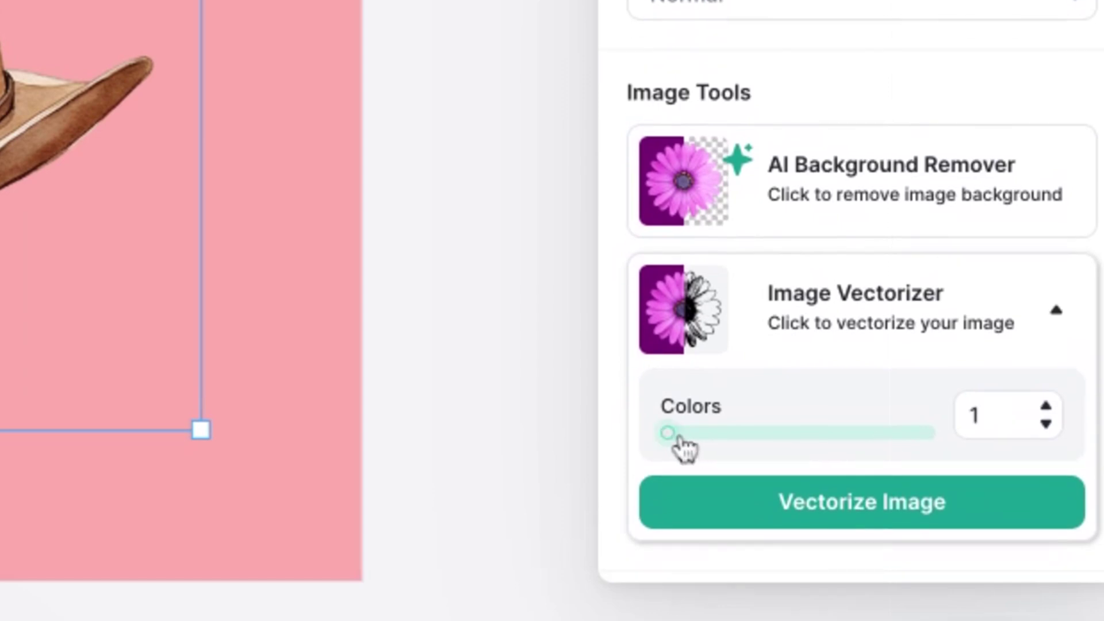
{"action": "left_click_drag", "start_coordinate": [671, 435], "coordinate": [735, 434]}
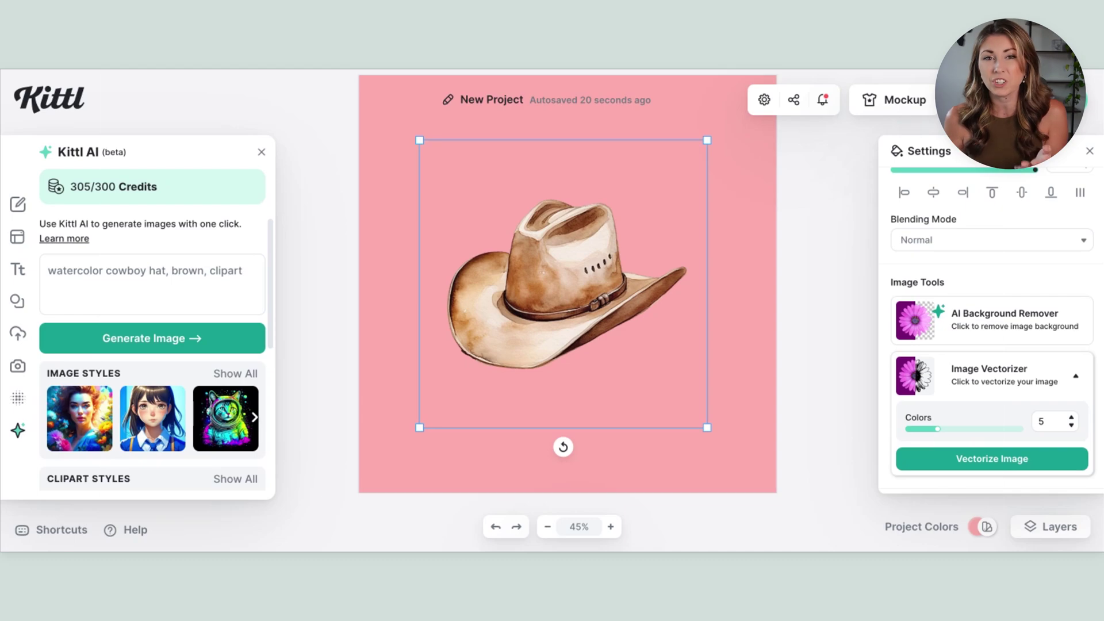
{"action": "left_click_drag", "start_coordinate": [937, 429], "coordinate": [1023, 429]}
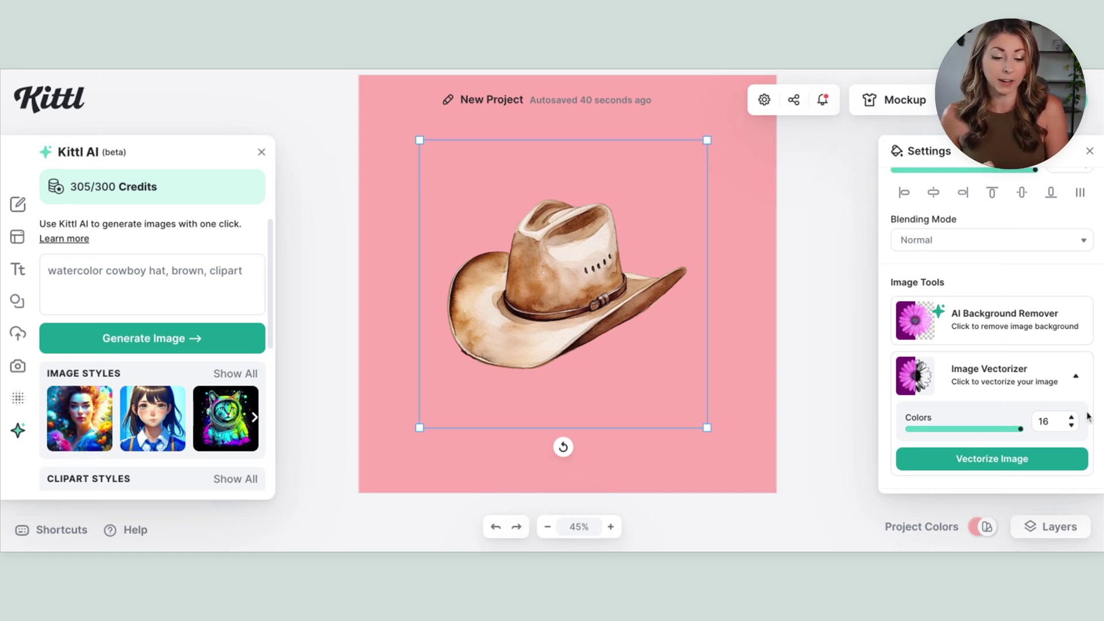
{"action": "left_click", "coordinate": [1025, 467]}
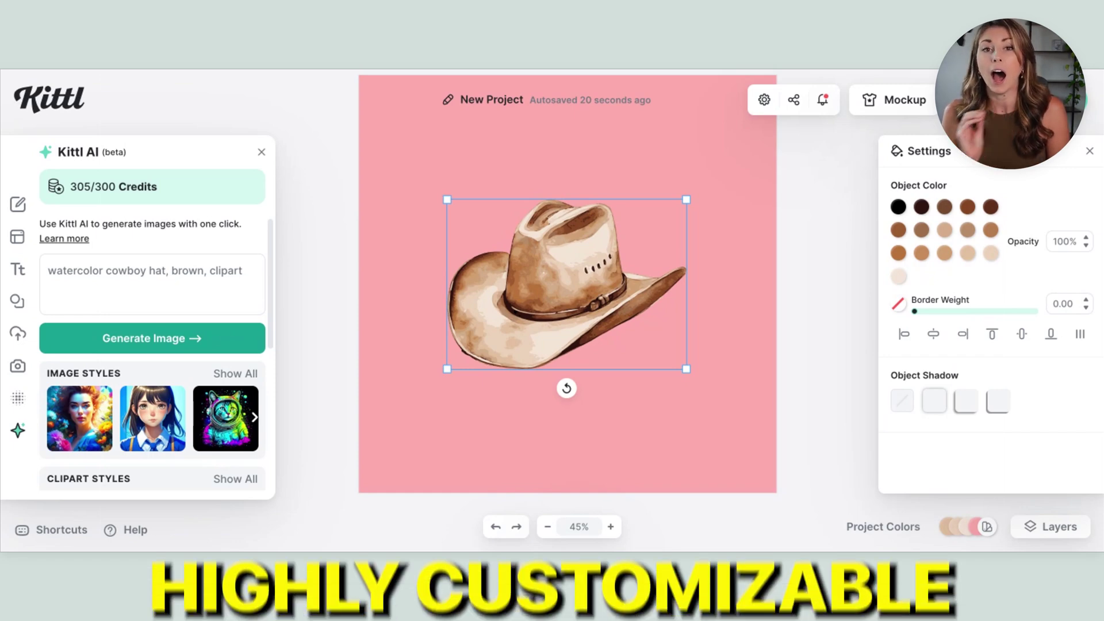
Step: Recolor the hat's black parts to coral pink and its second colour to coral red
{"action": "left_click", "coordinate": [897, 210]}
{"action": "left_click", "coordinate": [766, 234]}
{"action": "left_click", "coordinate": [790, 221]}
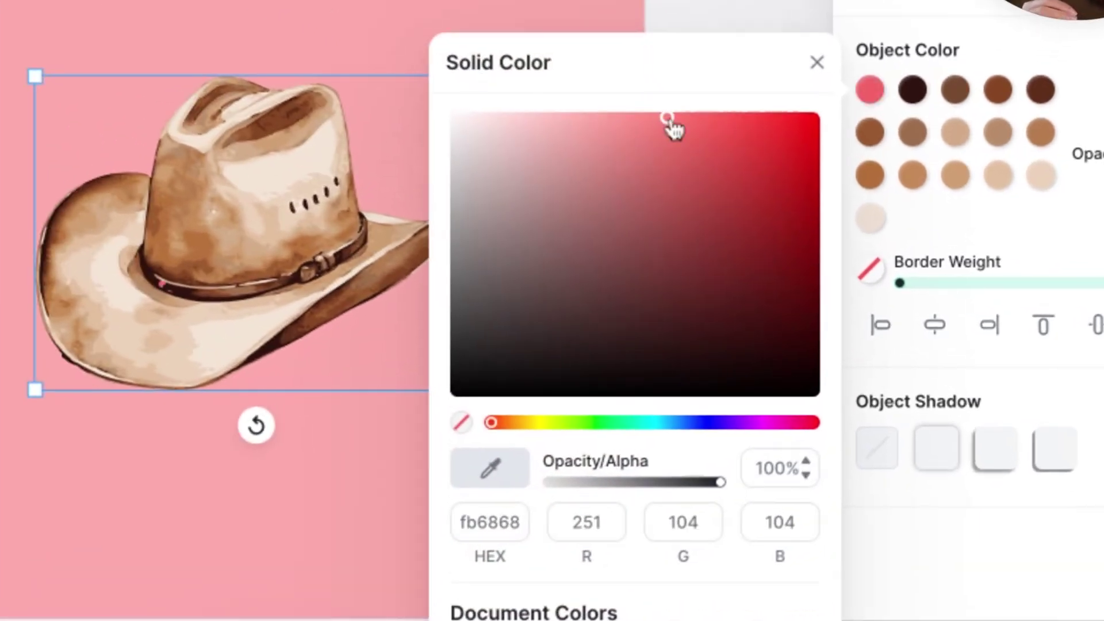
{"action": "left_click", "coordinate": [693, 212]}
{"action": "left_click", "coordinate": [738, 154]}
{"action": "left_click", "coordinate": [984, 73]}
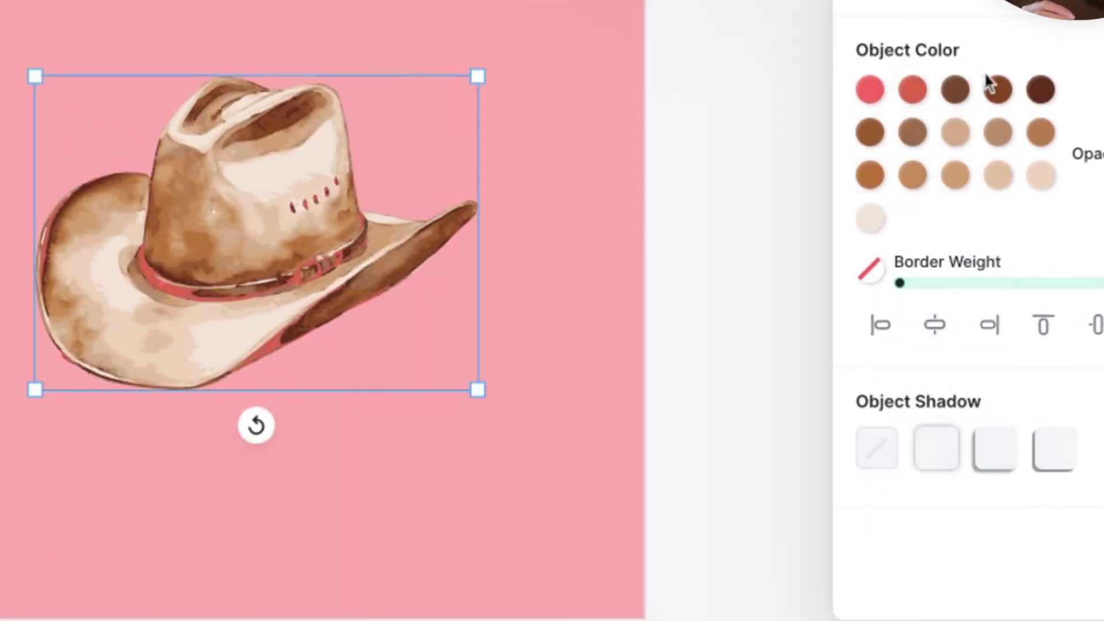
Step: Change the third hat colour to a light peach tone
{"action": "left_click", "coordinate": [967, 89]}
{"action": "left_click", "coordinate": [841, 172]}
{"action": "left_click", "coordinate": [698, 116]}
{"action": "left_click", "coordinate": [692, 111]}
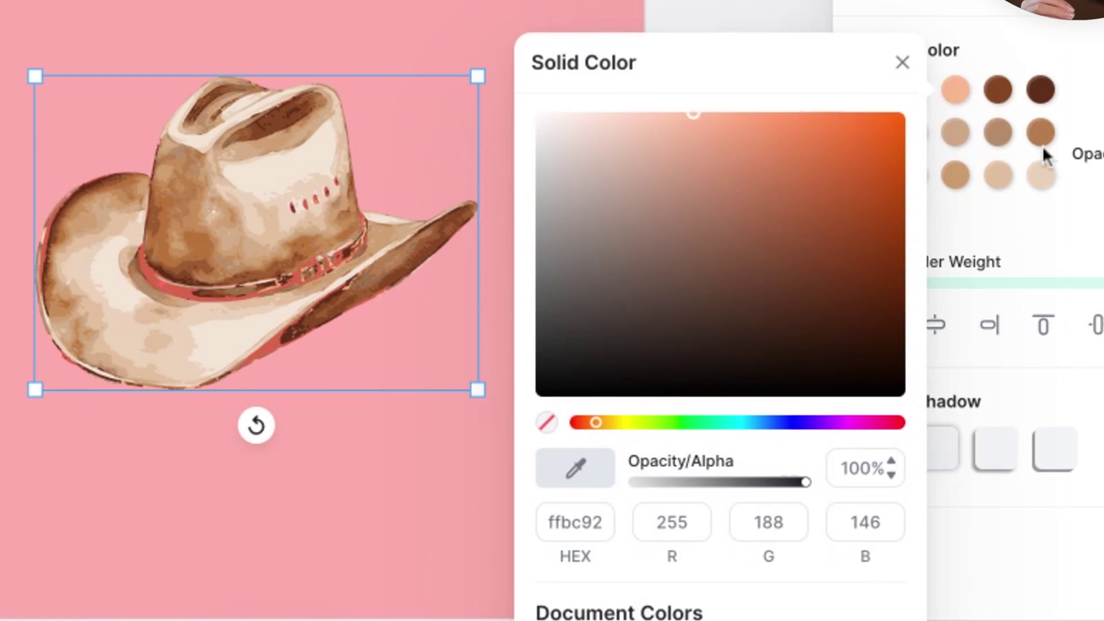
{"action": "left_click", "coordinate": [1039, 141]}
Step: Darken the tenth hat colour to near-black brown and pick a new shade for another colour
{"action": "left_click", "coordinate": [1039, 140]}
{"action": "left_click", "coordinate": [713, 306]}
{"action": "left_click", "coordinate": [720, 318]}
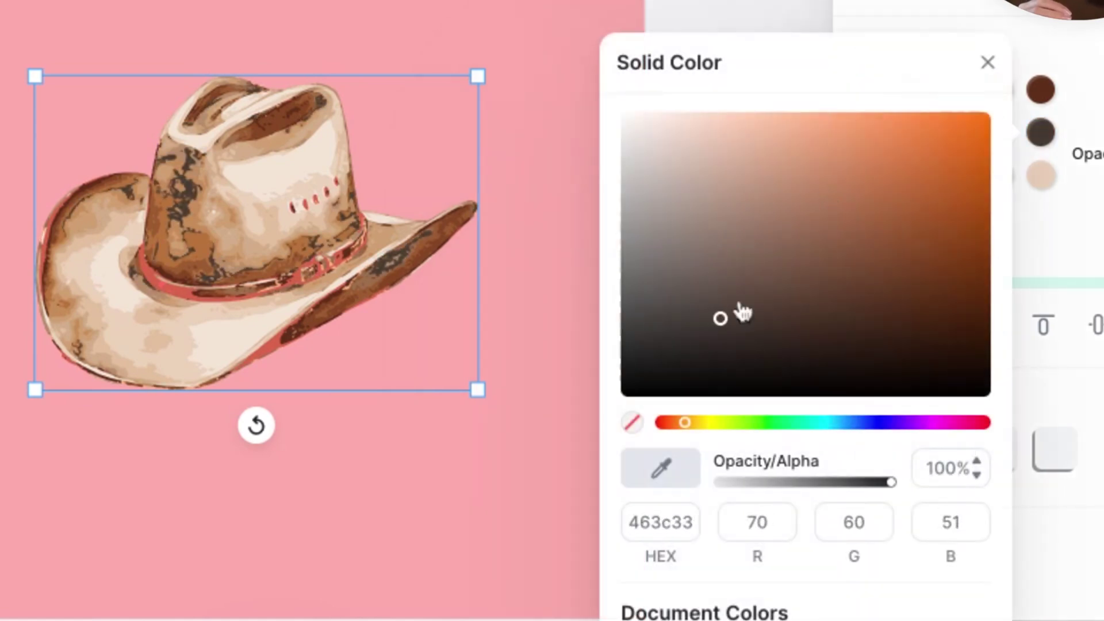
{"action": "left_click", "coordinate": [1047, 26]}
{"action": "left_click", "coordinate": [913, 133]}
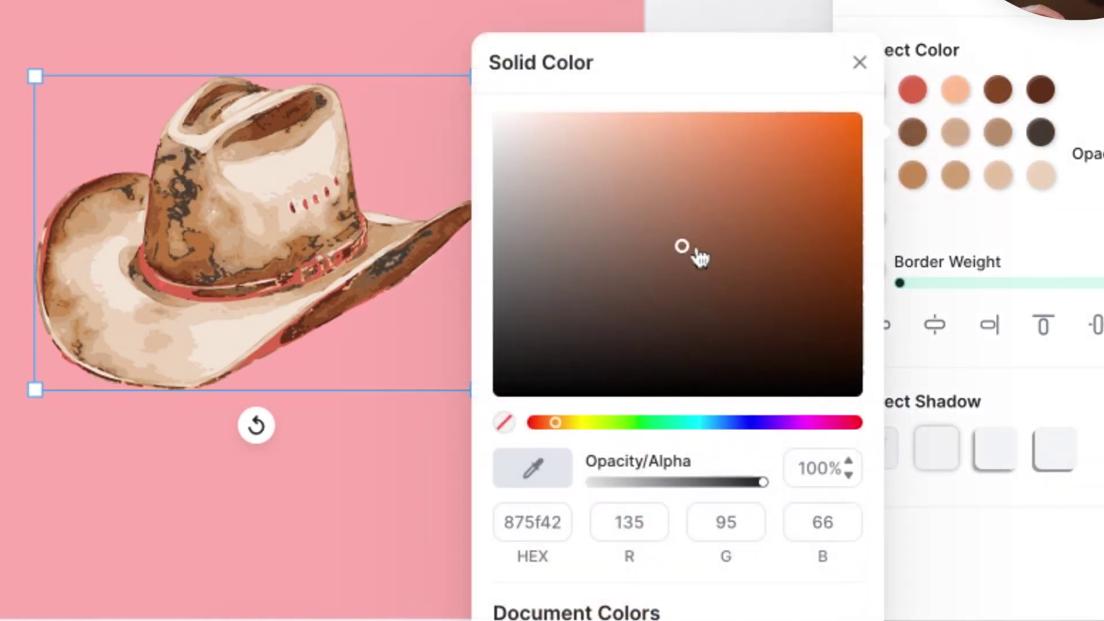
{"action": "left_click", "coordinate": [604, 153]}
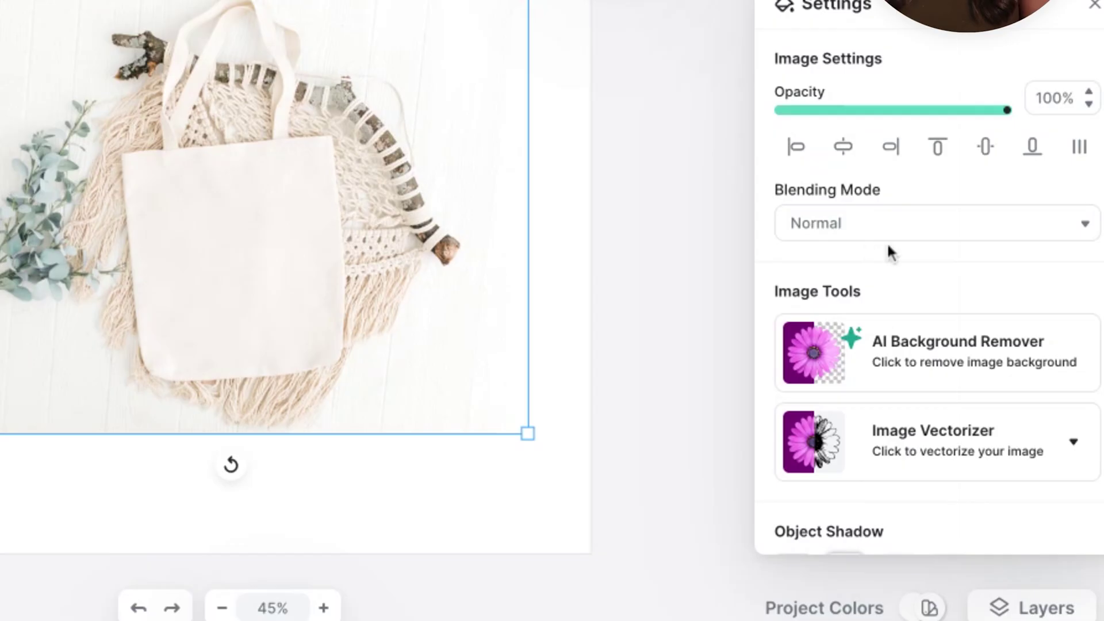
{"action": "scroll", "coordinate": [887, 243], "scroll_direction": "down", "scroll_amount": 3}
Step: Lower the tote-bag photo's brightness to -43% and contrast to -21%, and raise vibrance to 15%
{"action": "scroll", "coordinate": [887, 243], "scroll_direction": "down", "scroll_amount": 4}
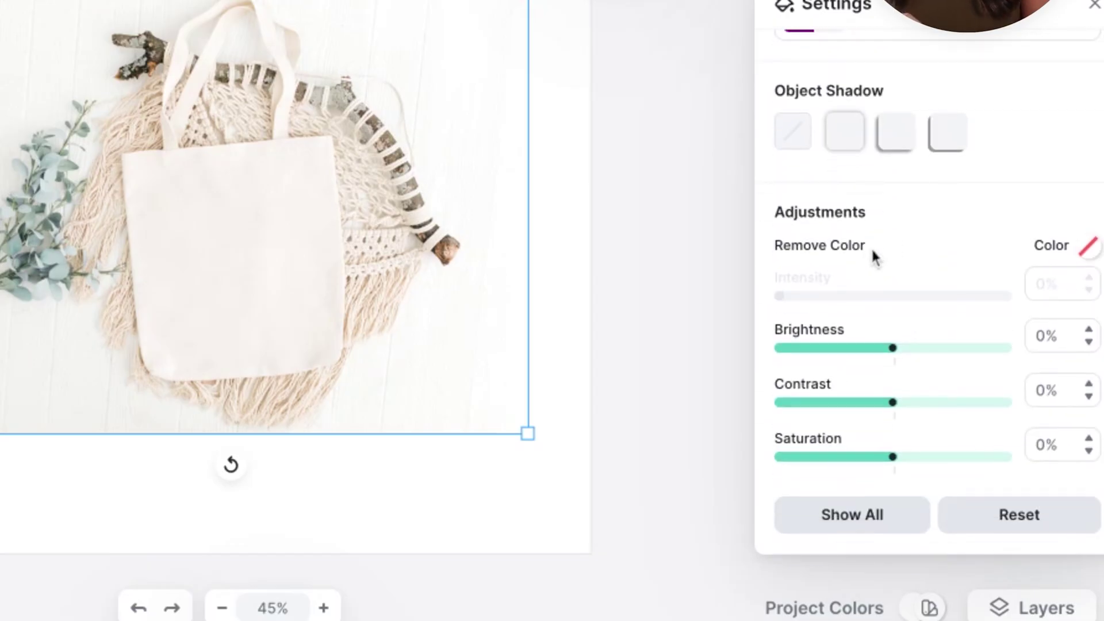
{"action": "left_click", "coordinate": [850, 525]}
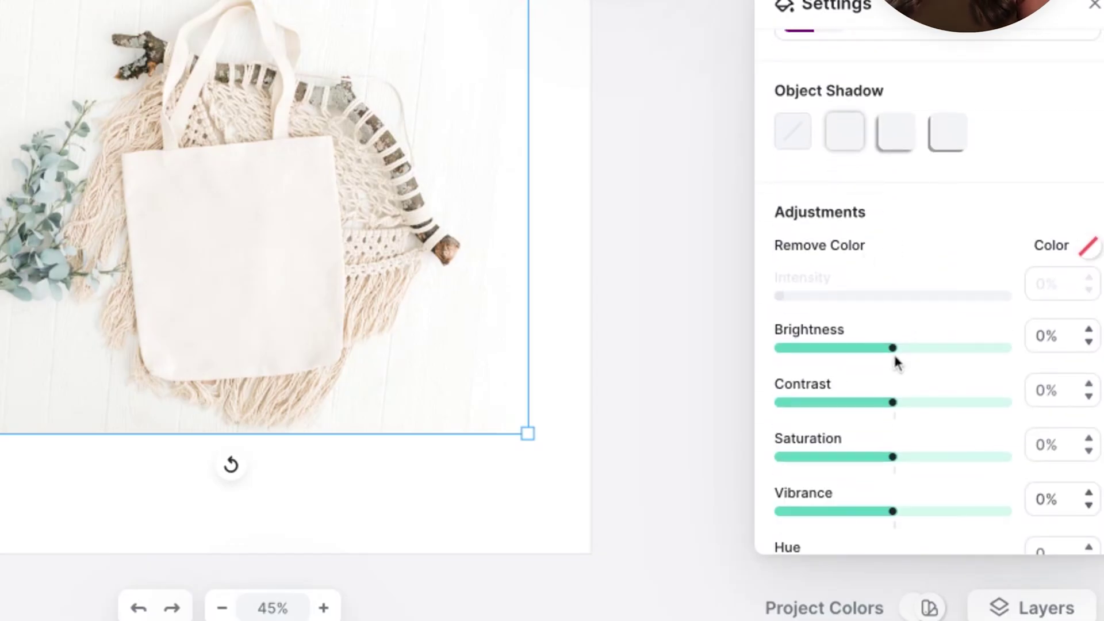
{"action": "scroll", "coordinate": [895, 360], "scroll_direction": "down", "scroll_amount": 5}
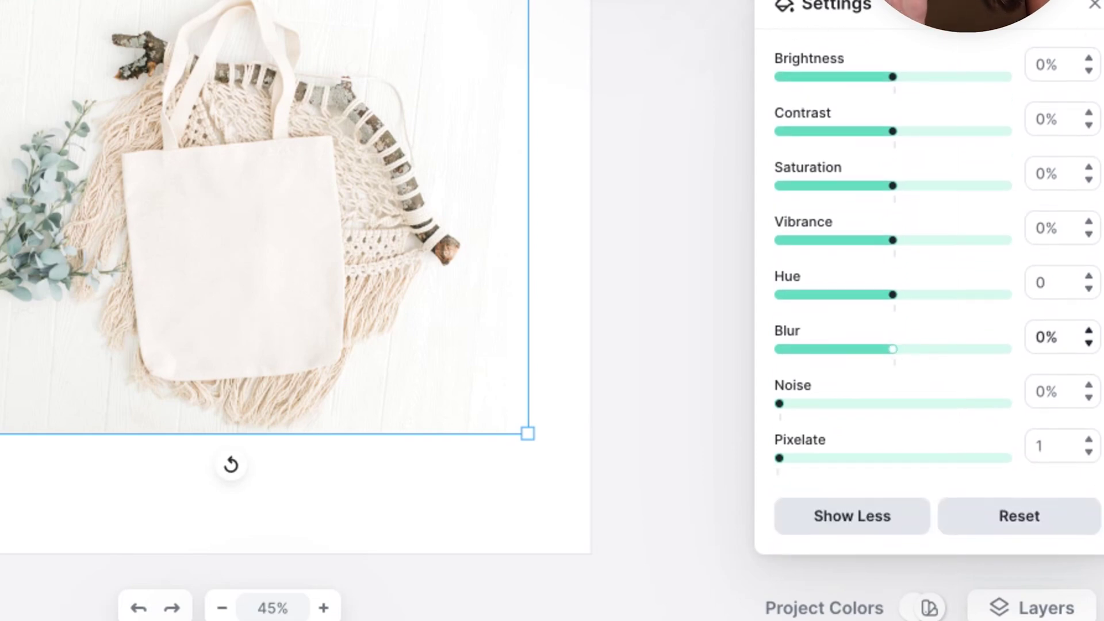
{"action": "scroll", "coordinate": [893, 348], "scroll_direction": "up", "scroll_amount": 1}
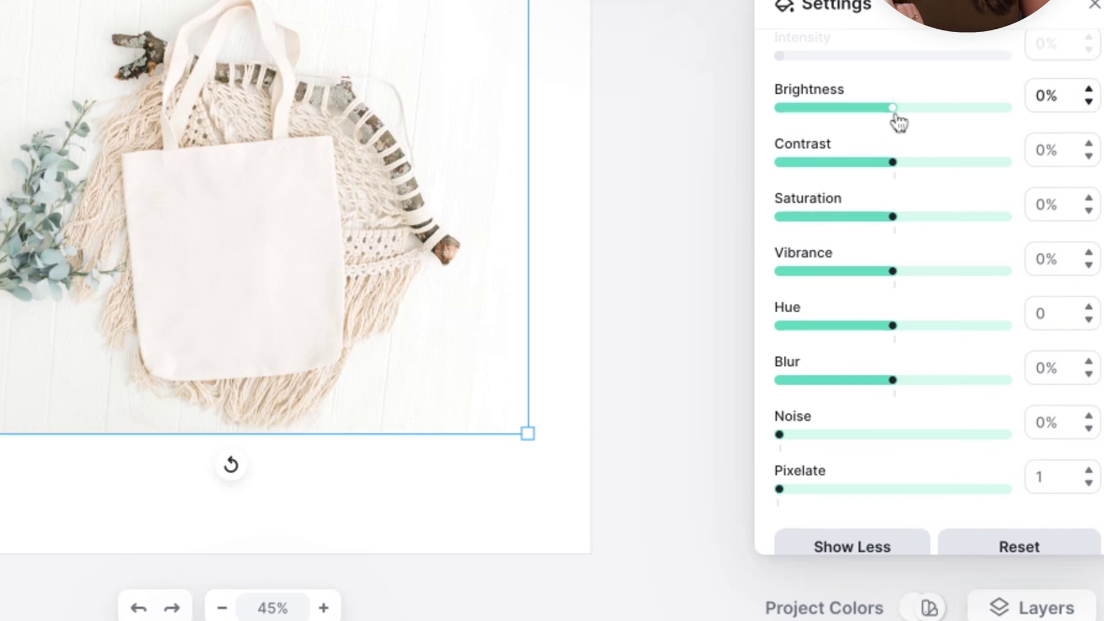
{"action": "left_click_drag", "start_coordinate": [893, 107], "coordinate": [843, 108]}
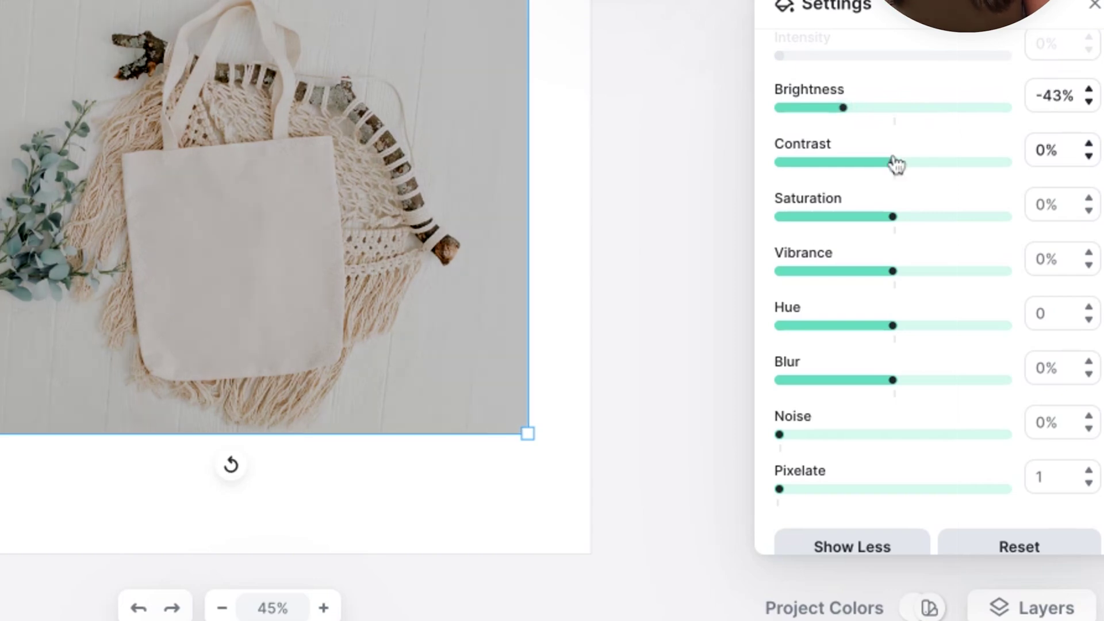
{"action": "left_click_drag", "start_coordinate": [892, 162], "coordinate": [869, 163]}
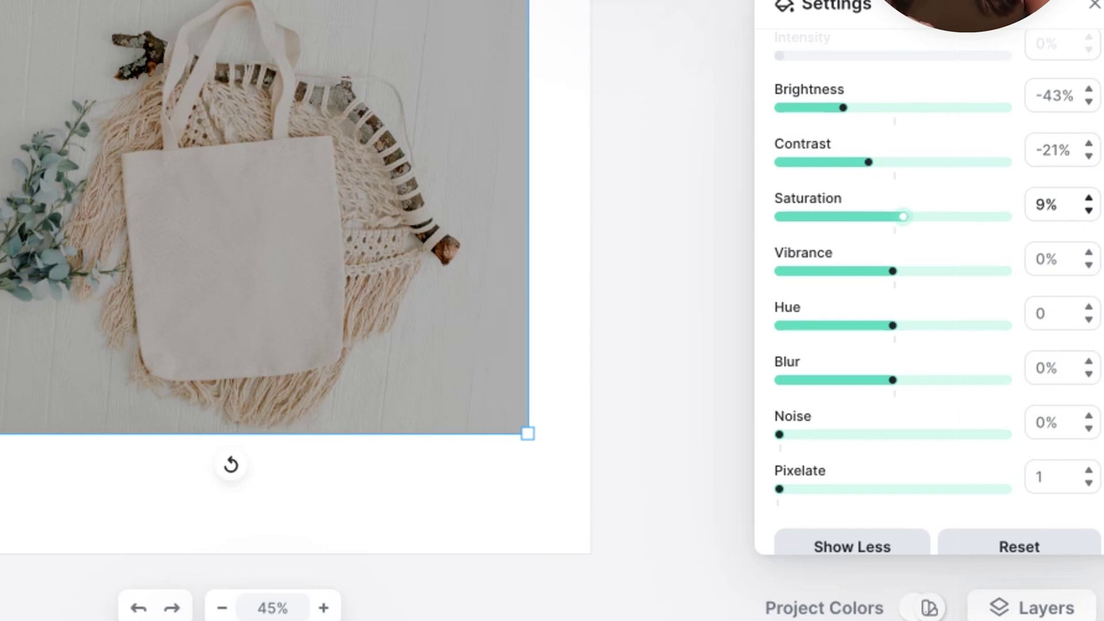
{"action": "left_click_drag", "start_coordinate": [890, 271], "coordinate": [911, 271]}
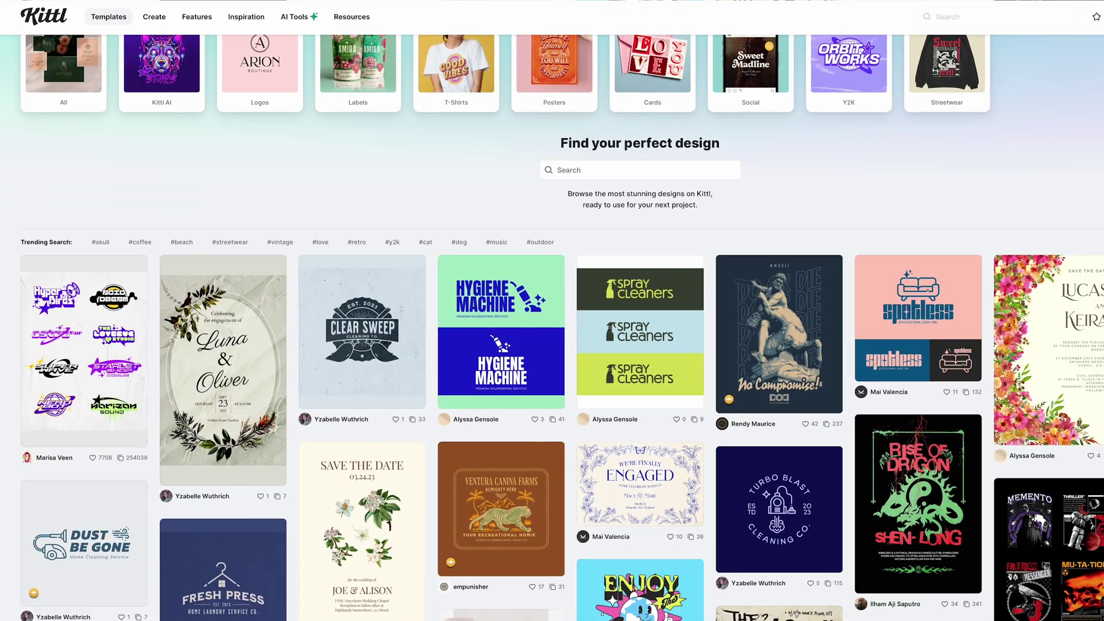
Step: Scroll down through the Halloween template results to see more designs
{"action": "scroll", "coordinate": [552, 328], "scroll_direction": "down", "scroll_amount": 5}
{"action": "scroll", "coordinate": [552, 328], "scroll_direction": "down", "scroll_amount": 10}
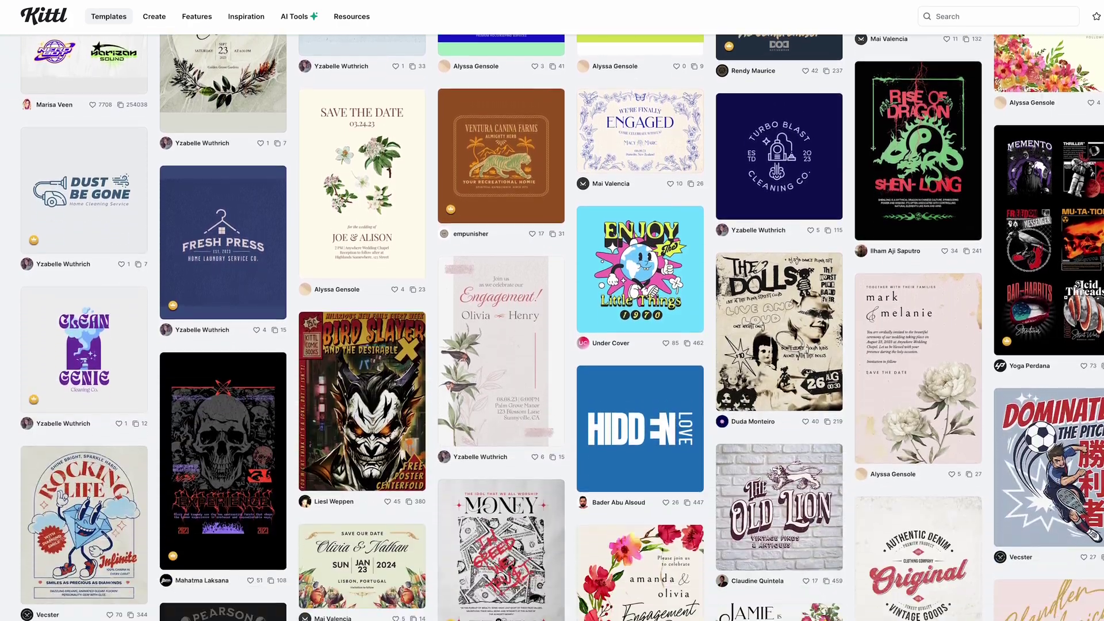
{"action": "scroll", "coordinate": [552, 328], "scroll_direction": "down", "scroll_amount": 8}
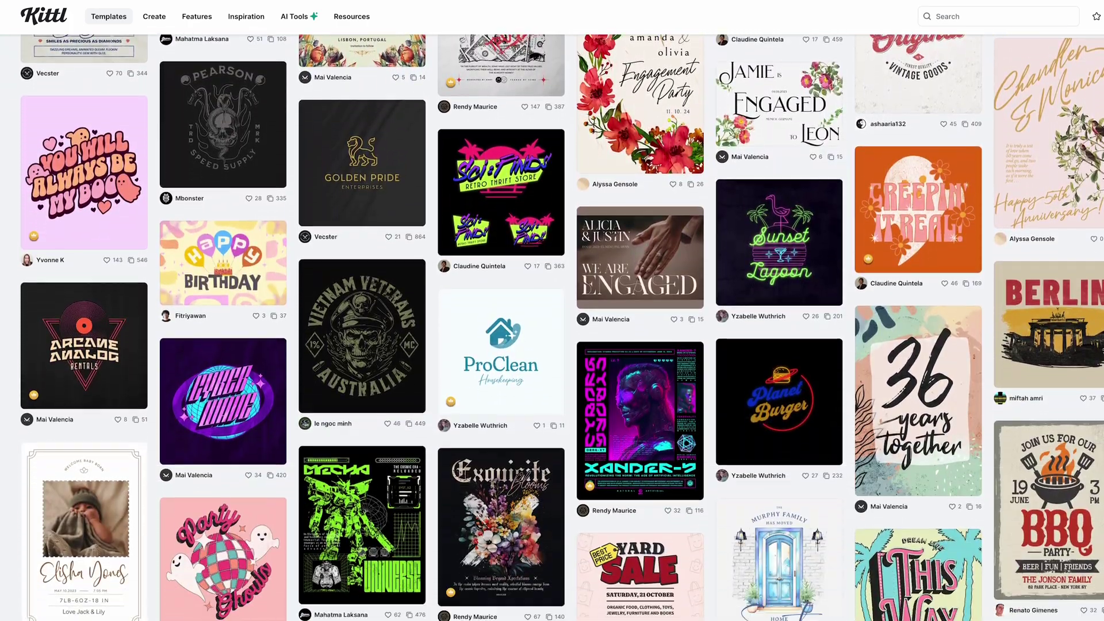
{"action": "scroll", "coordinate": [552, 328], "scroll_direction": "down", "scroll_amount": 3}
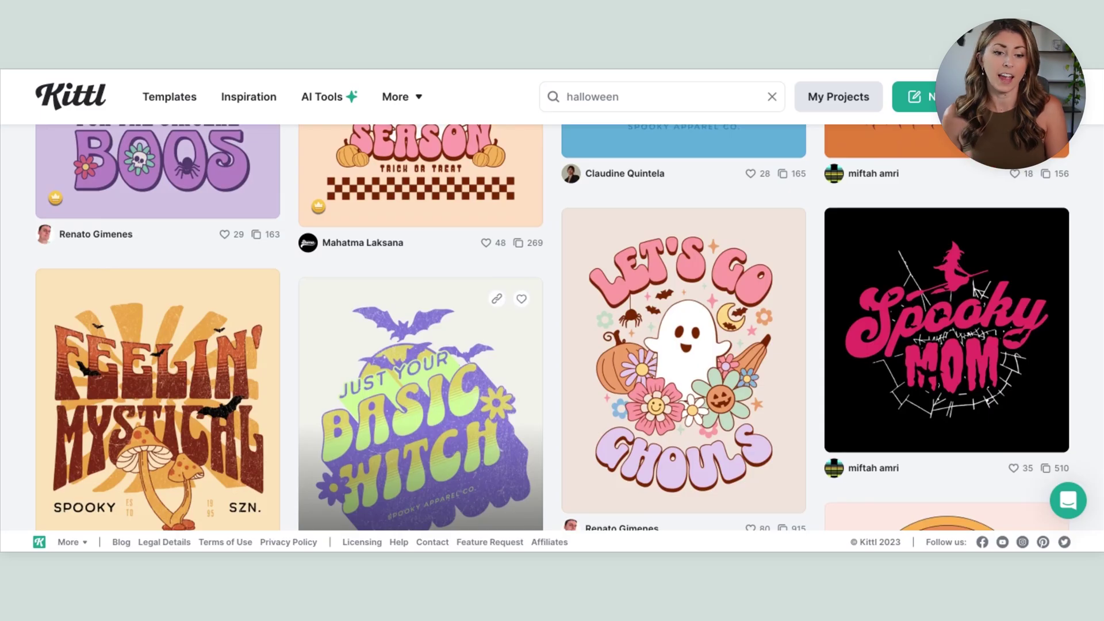
{"action": "scroll", "coordinate": [569, 328], "scroll_direction": "down", "scroll_amount": 3}
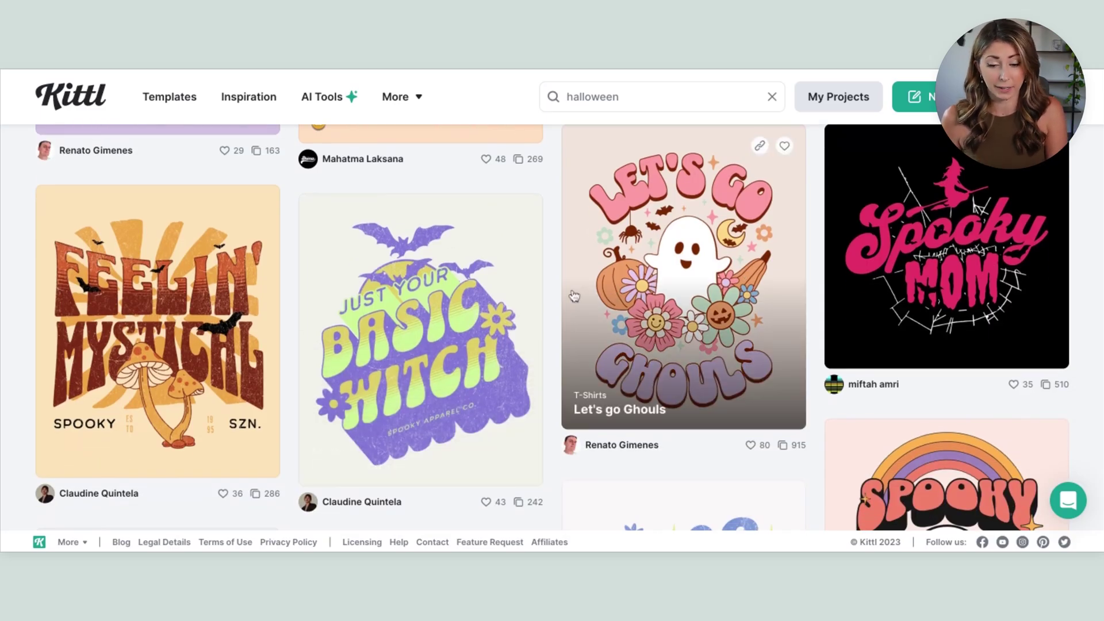
{"action": "scroll", "coordinate": [634, 213], "scroll_direction": "down", "scroll_amount": 5}
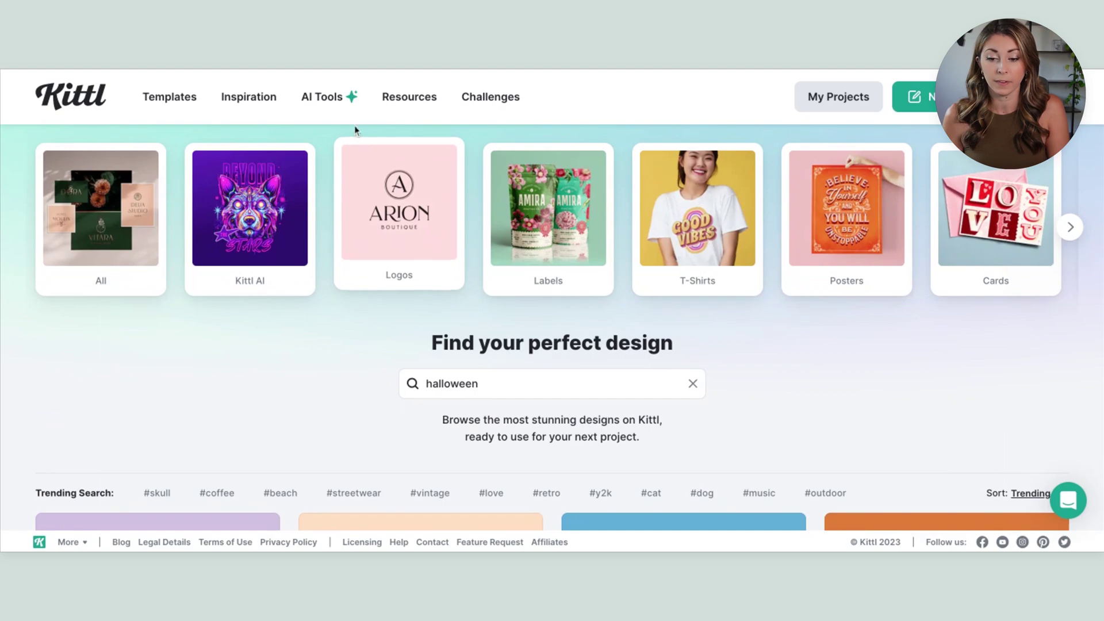
Step: Show the AI Tools menu in the top navigation to reach AI Product Backgrounds
{"action": "mouse_move", "coordinate": [345, 101]}
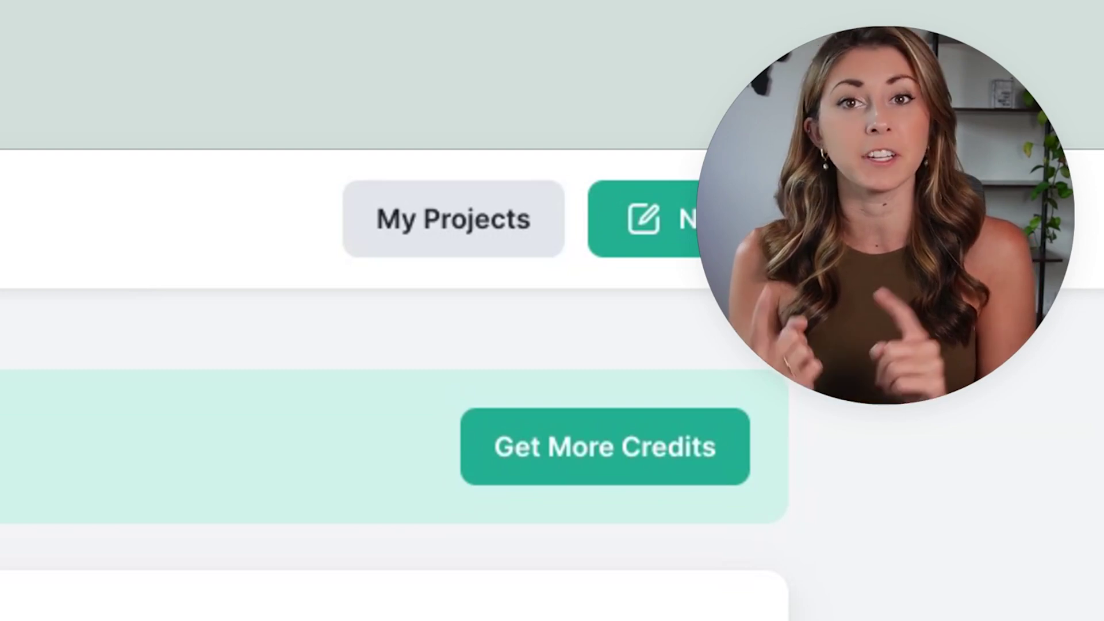
Step: Browse the mug's scene presets, then switch to the Prompt tab to describe the background
{"action": "scroll", "coordinate": [394, 455], "scroll_direction": "down", "scroll_amount": 3}
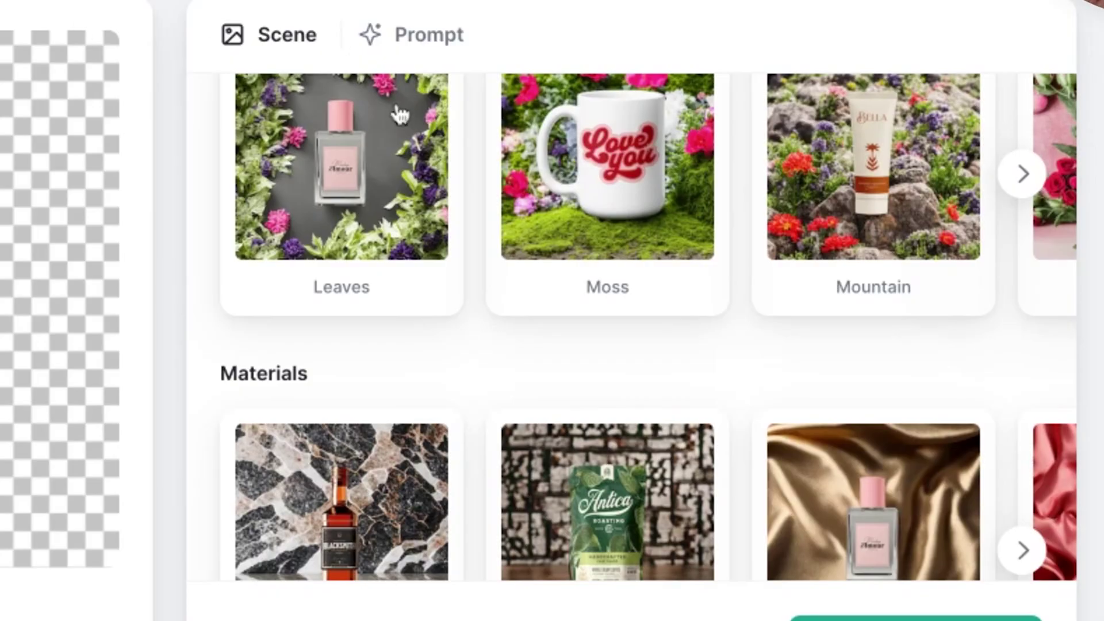
{"action": "scroll", "coordinate": [397, 112], "scroll_direction": "up", "scroll_amount": 3}
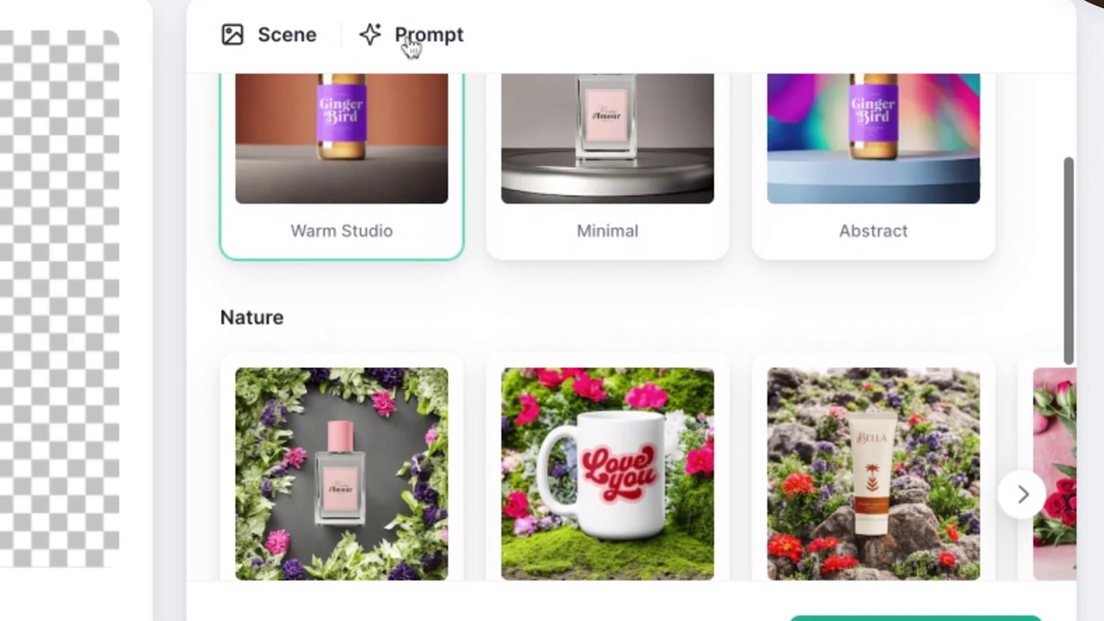
{"action": "left_click", "coordinate": [412, 46]}
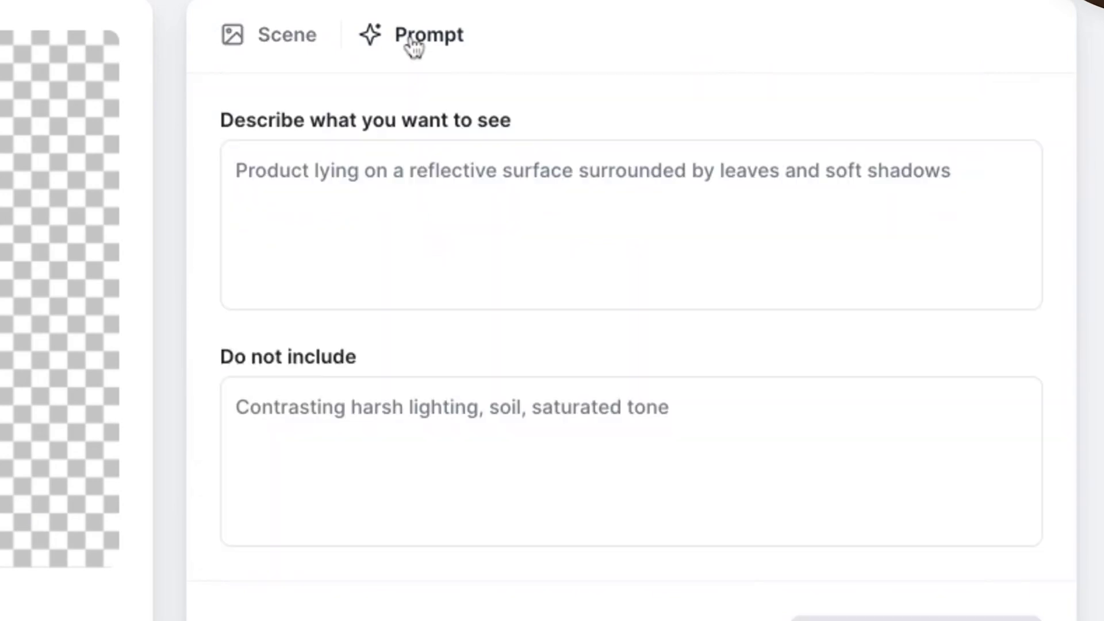